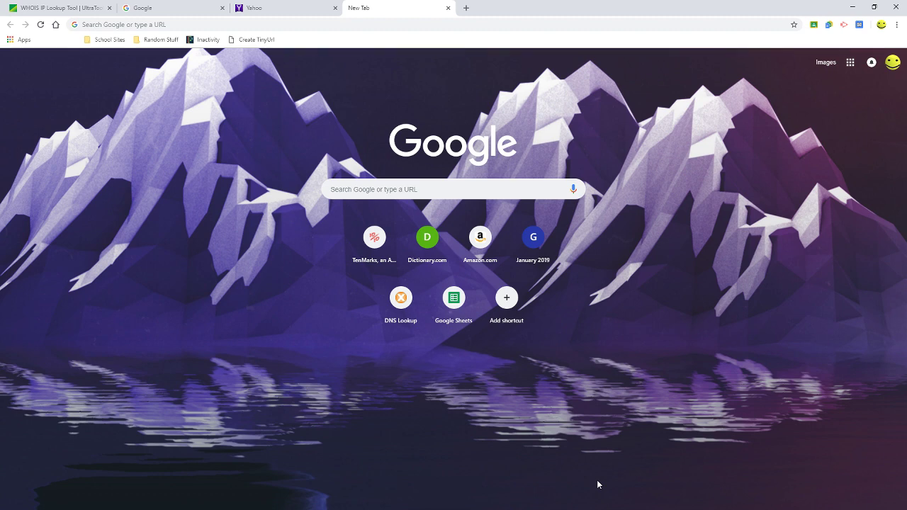
Open the chrome://extensions page in a new tab.
{"action": "left_click", "coordinate": [897, 25]}
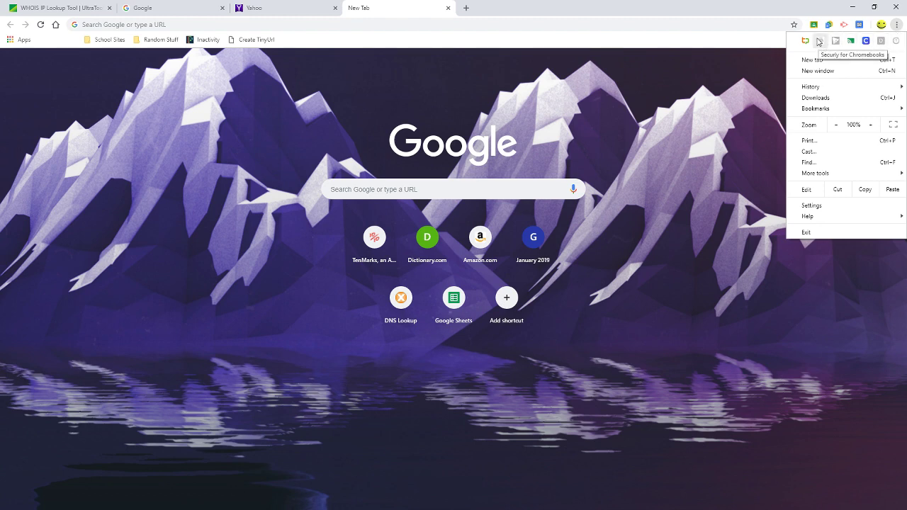
{"action": "left_click", "coordinate": [693, 121]}
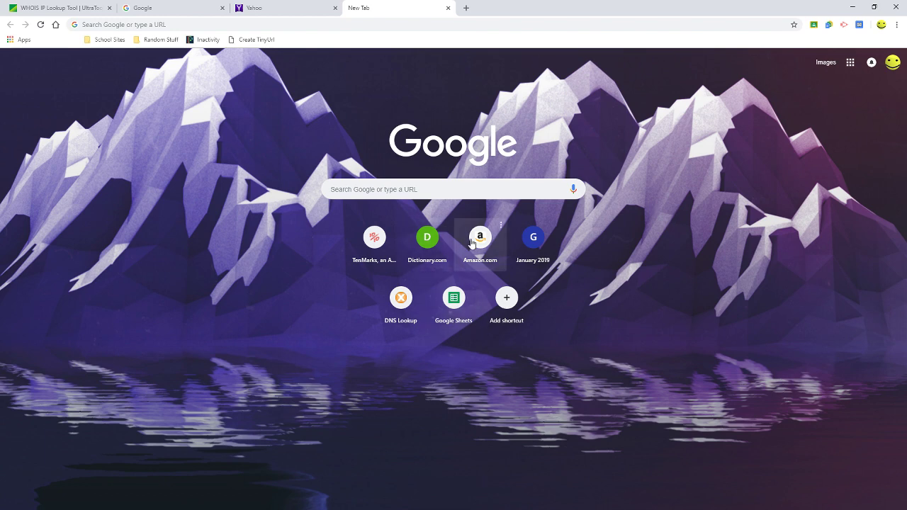
{"action": "left_click", "coordinate": [413, 24]}
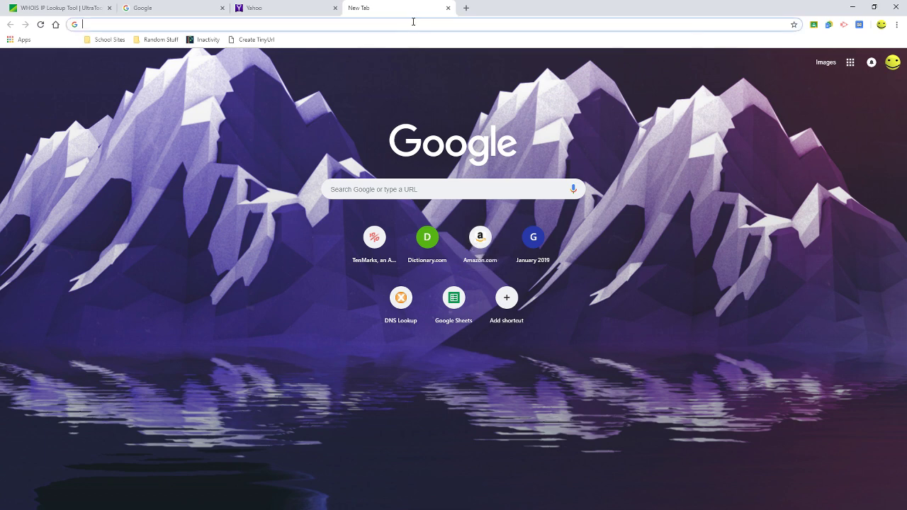
{"action": "type", "text": "chrome:"}
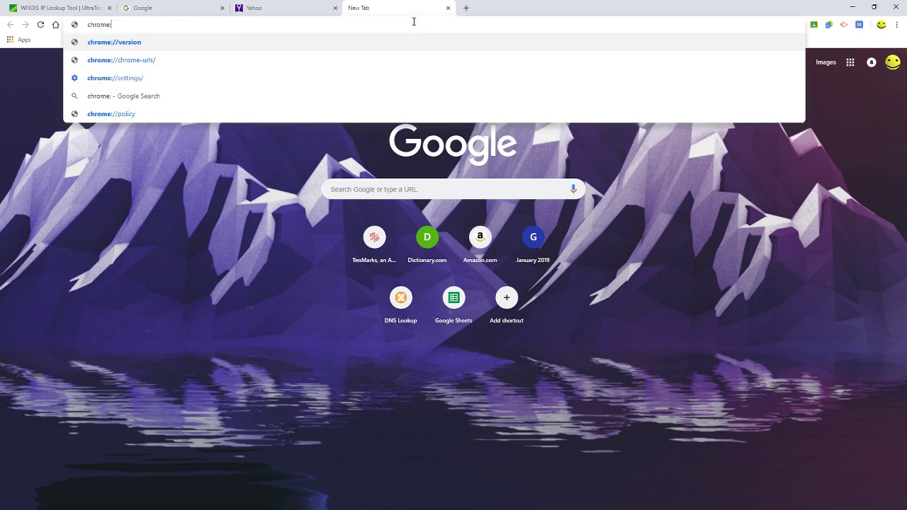
{"action": "type", "text": "//exten"}
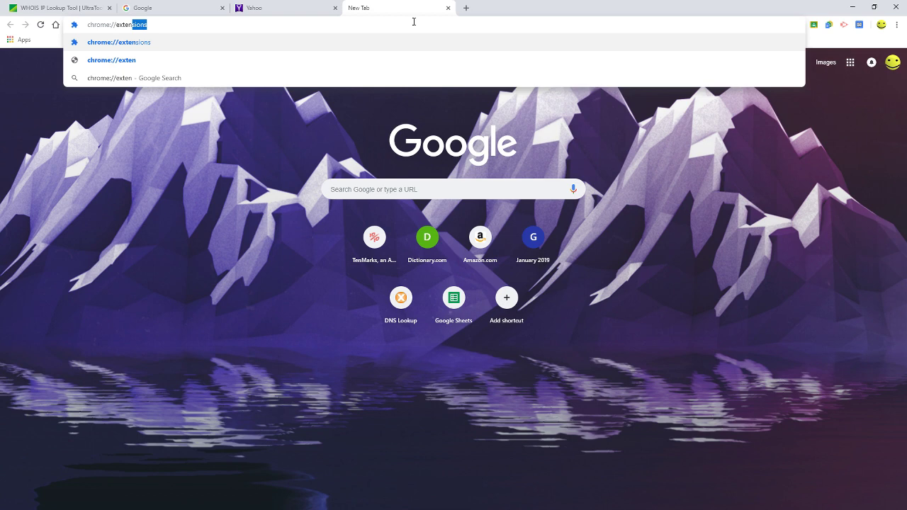
{"action": "key", "text": "Return"}
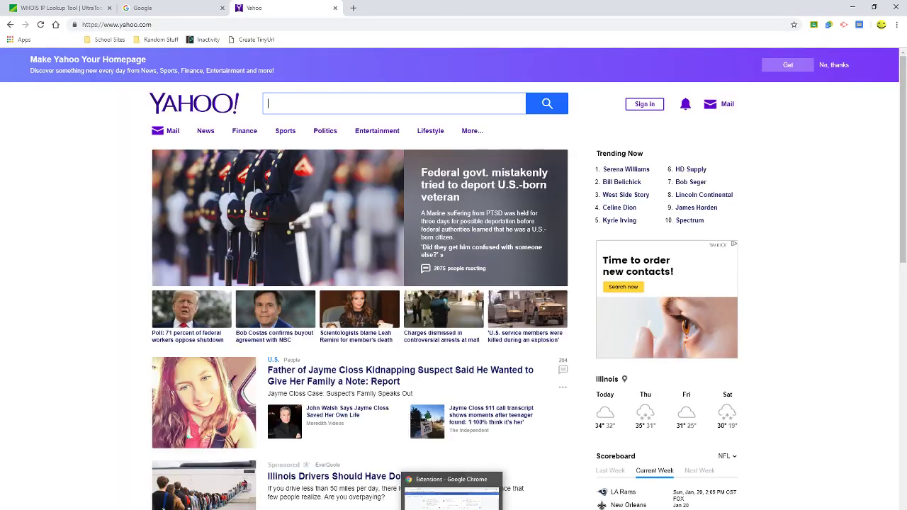
In the other window's Extensions page, switch Adblocker for Chrome - NoAds off and back on.
{"action": "left_click", "coordinate": [446, 488]}
{"action": "scroll", "coordinate": [326, 270], "scroll_direction": "down", "scroll_amount": 2}
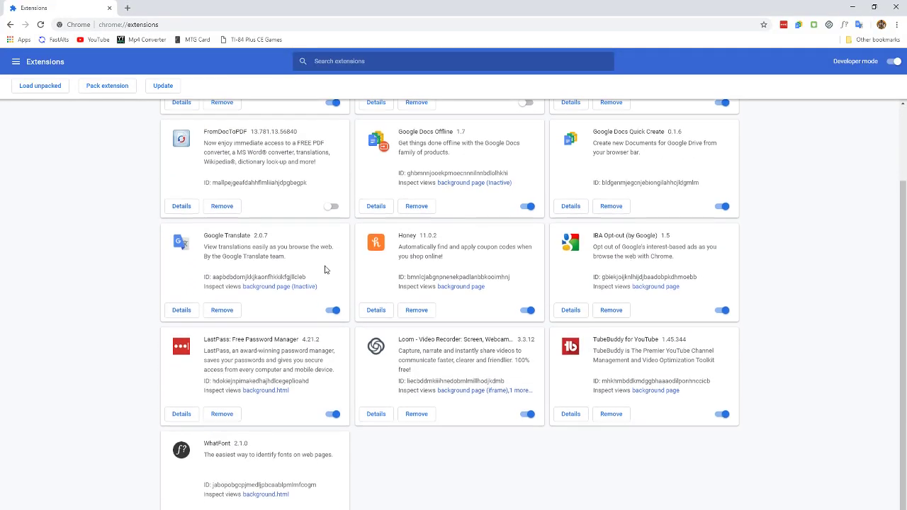
{"action": "scroll", "coordinate": [325, 270], "scroll_direction": "up", "scroll_amount": 2}
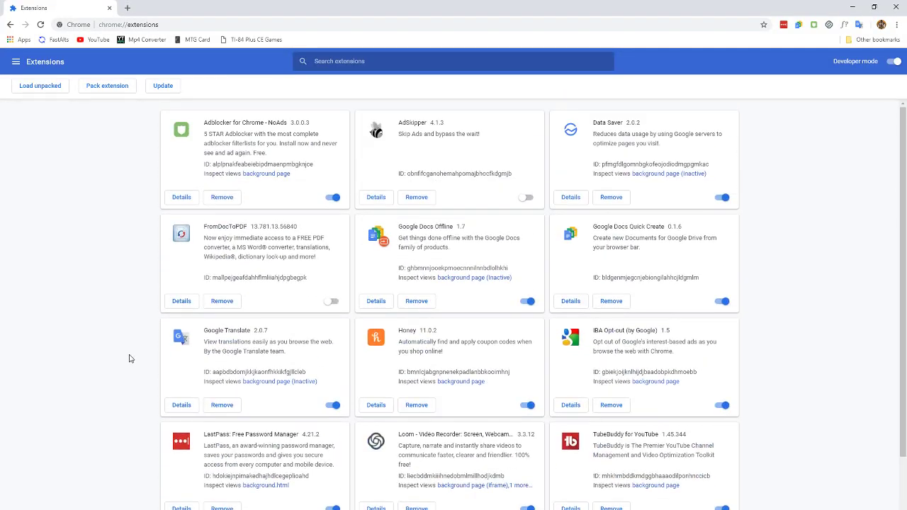
{"action": "scroll", "coordinate": [348, 278], "scroll_direction": "down", "scroll_amount": 2}
{"action": "scroll", "coordinate": [364, 299], "scroll_direction": "up", "scroll_amount": 2}
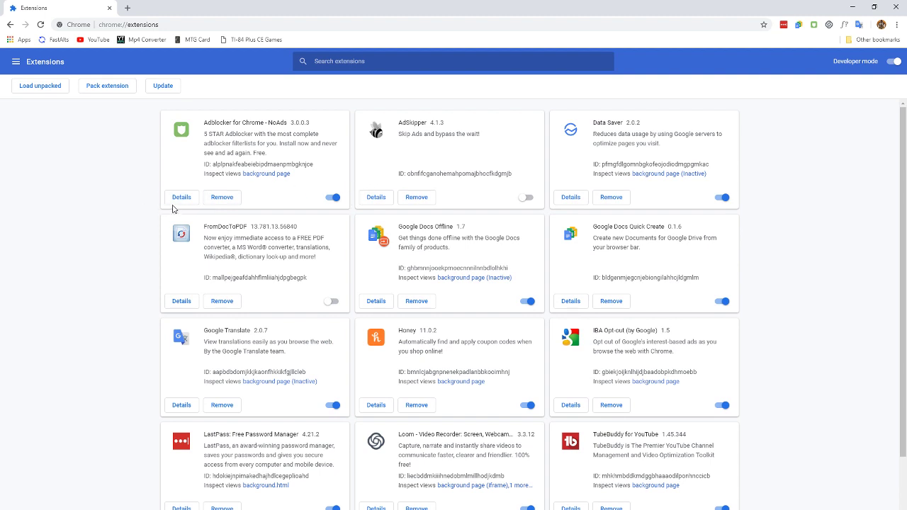
{"action": "left_click", "coordinate": [333, 199]}
{"action": "left_click", "coordinate": [333, 200]}
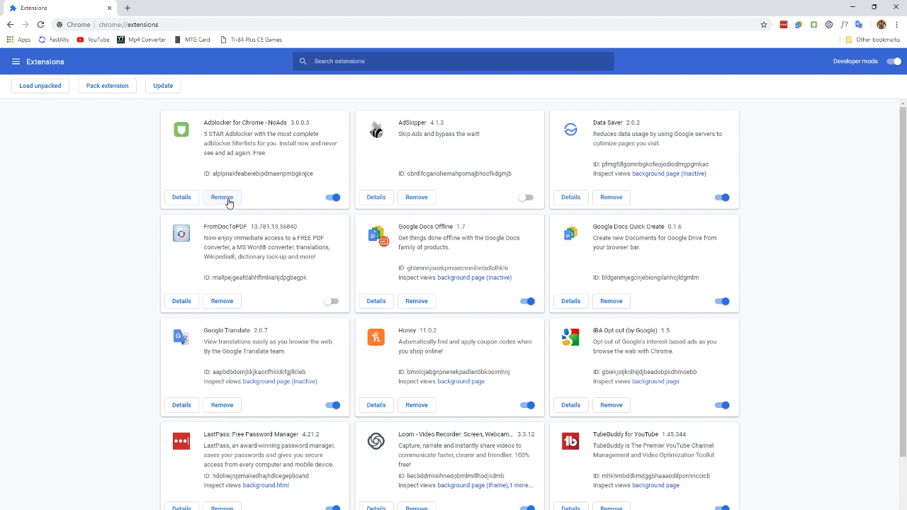
Cancel removing Adblocker for Chrome - NoAds, view its details, and return to the extensions list.
{"action": "left_click", "coordinate": [227, 200]}
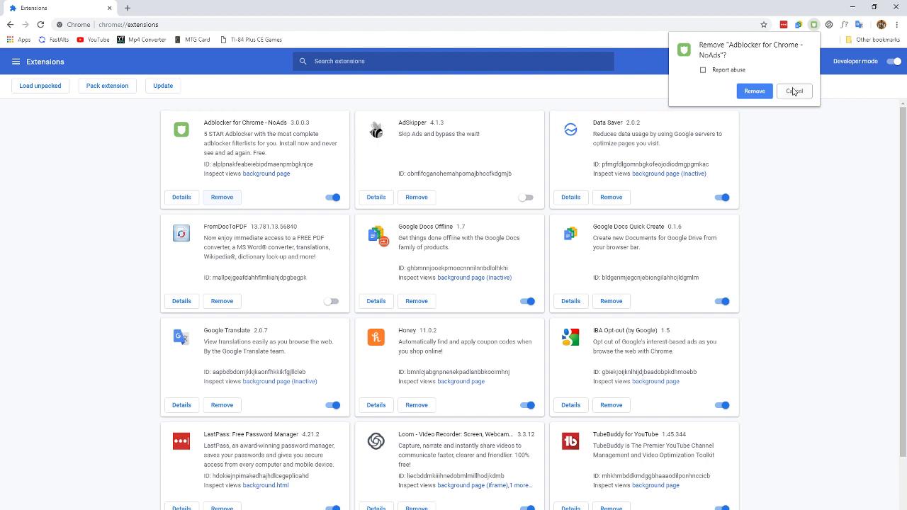
{"action": "left_click", "coordinate": [787, 91]}
{"action": "left_click", "coordinate": [183, 197]}
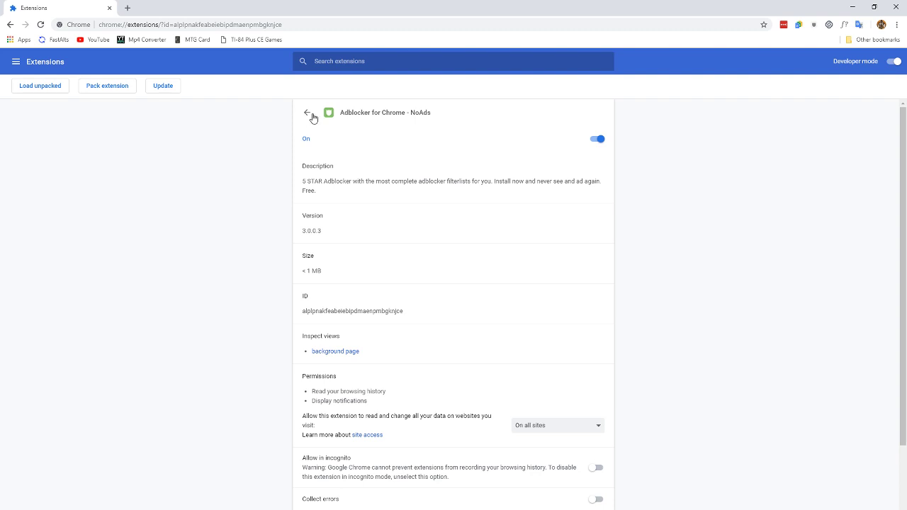
{"action": "left_click", "coordinate": [306, 113]}
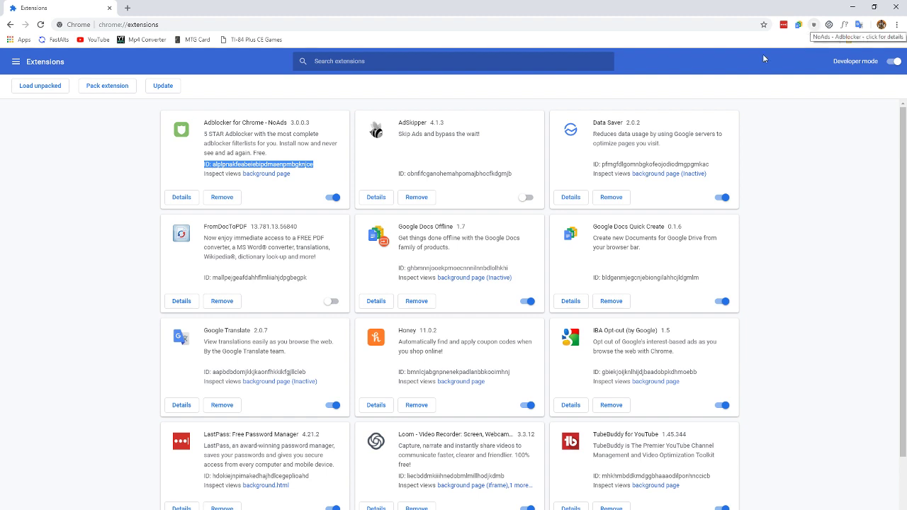
Toggle the Adblocker extension off and on repeatedly, leaving it enabled.
{"action": "left_click", "coordinate": [331, 199]}
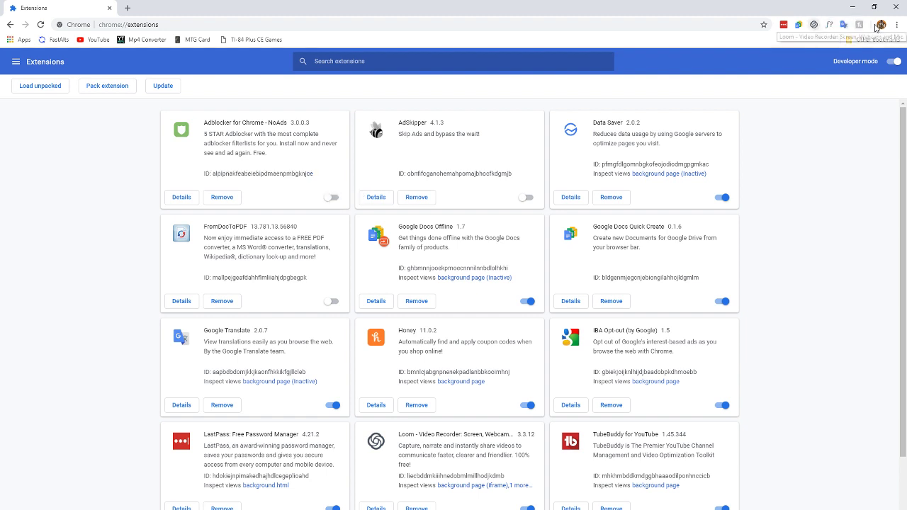
{"action": "left_click", "coordinate": [328, 199]}
{"action": "left_click", "coordinate": [328, 200]}
{"action": "left_click", "coordinate": [329, 199]}
{"action": "left_click", "coordinate": [328, 199]}
{"action": "left_click", "coordinate": [329, 198]}
{"action": "left_click", "coordinate": [329, 198]}
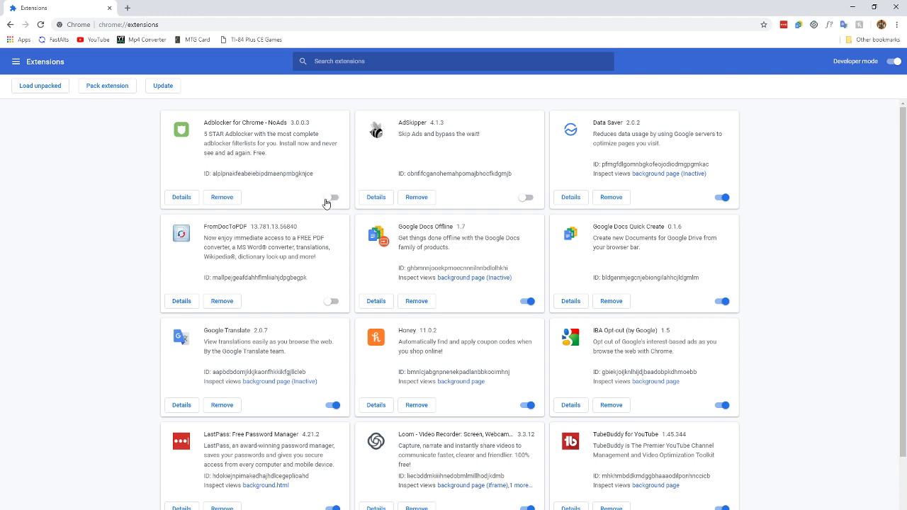
{"action": "left_click", "coordinate": [329, 199]}
{"action": "scroll", "coordinate": [805, 300], "scroll_direction": "down", "scroll_amount": 3}
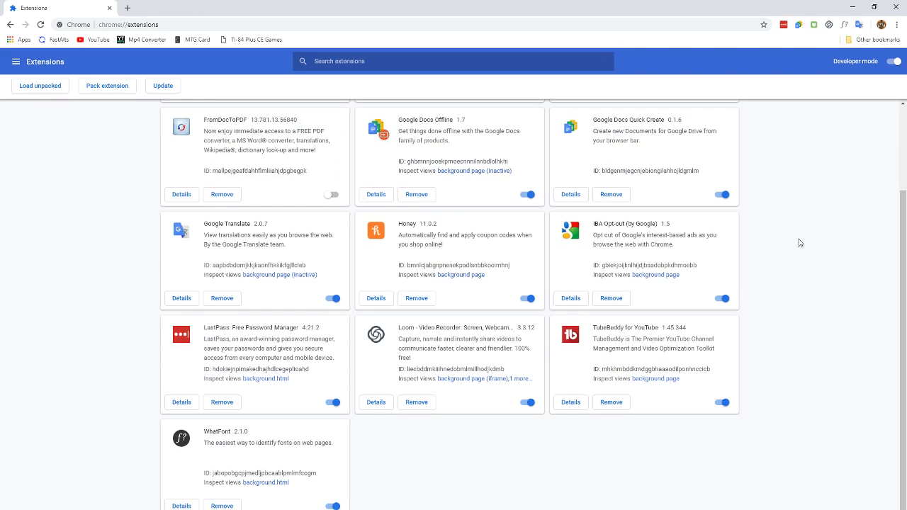
{"action": "scroll", "coordinate": [815, 255], "scroll_direction": "up", "scroll_amount": 3}
{"action": "scroll", "coordinate": [779, 319], "scroll_direction": "down", "scroll_amount": 3}
Check the Yahoo window's main menu, then return to the Extensions window.
{"action": "left_click", "coordinate": [476, 490]}
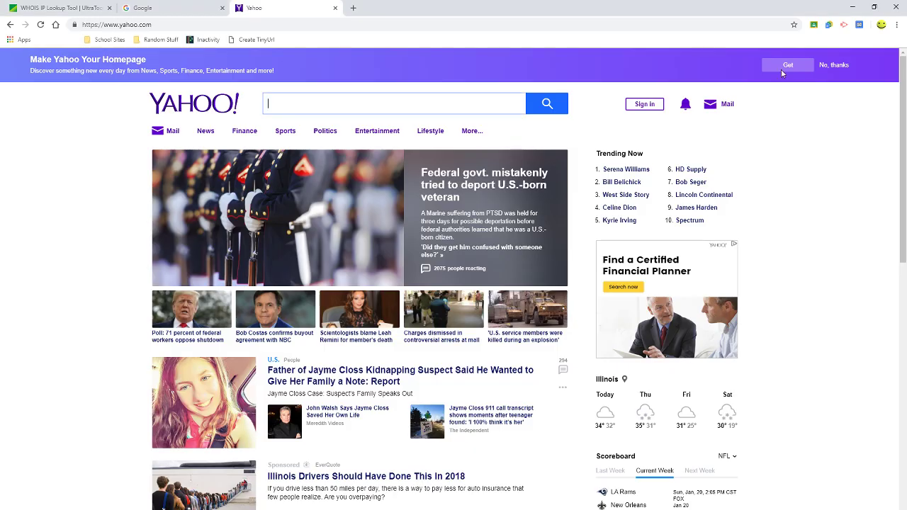
{"action": "left_click", "coordinate": [897, 24]}
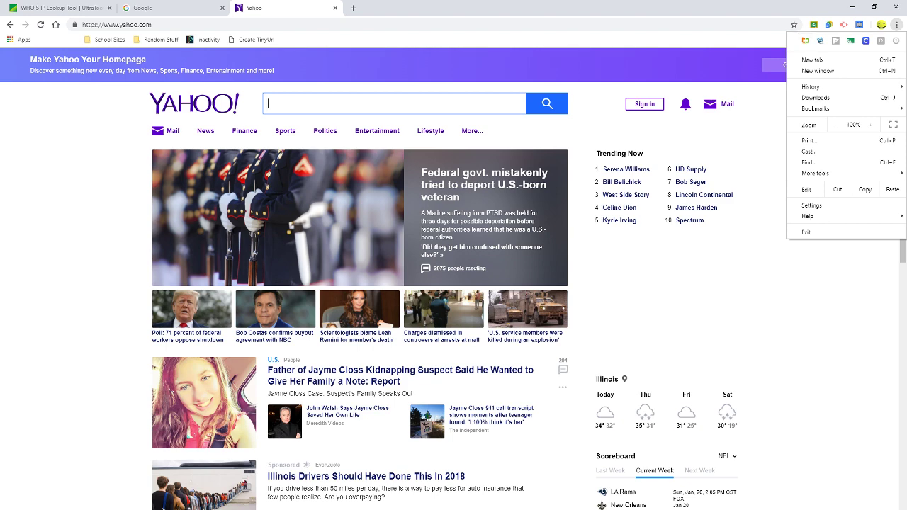
{"action": "left_click", "coordinate": [446, 489]}
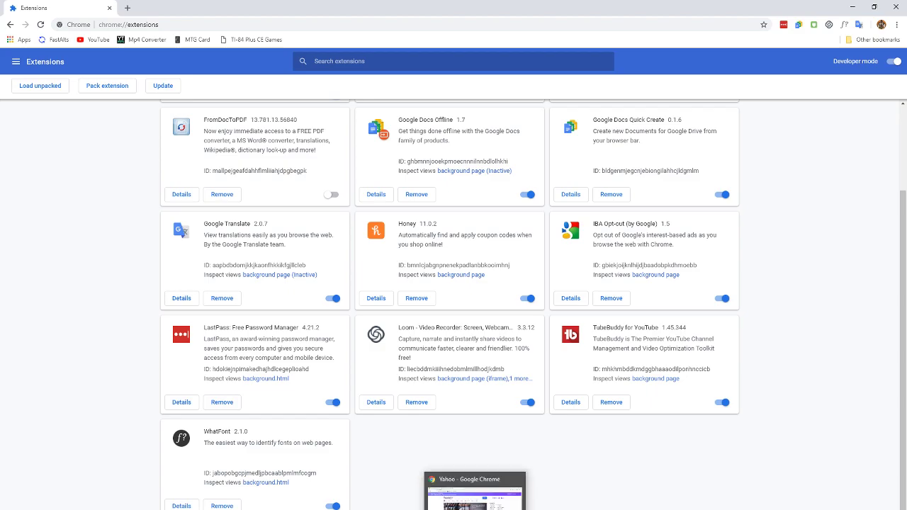
Run a WHOIS IP lookup for youtube.com and select its IP address 172.217.10.14.
{"action": "left_click", "coordinate": [467, 496]}
{"action": "left_click", "coordinate": [60, 8]}
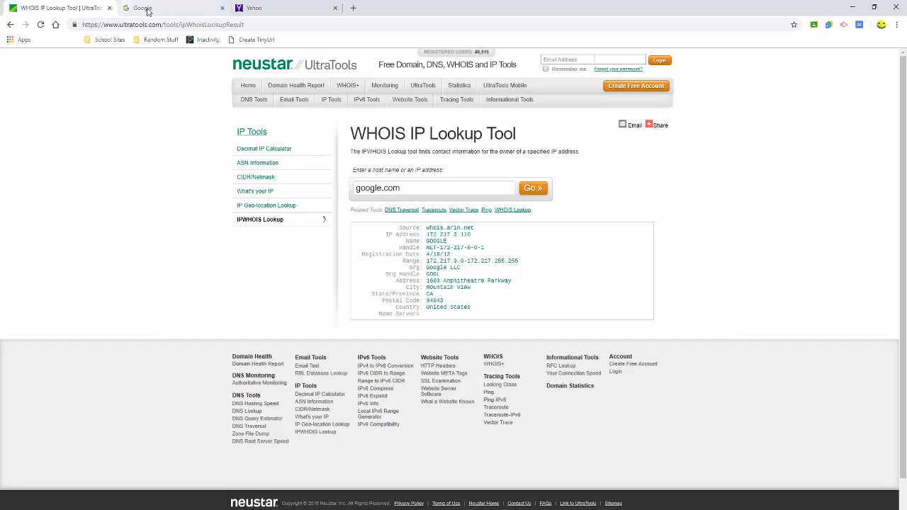
{"action": "left_click", "coordinate": [462, 188]}
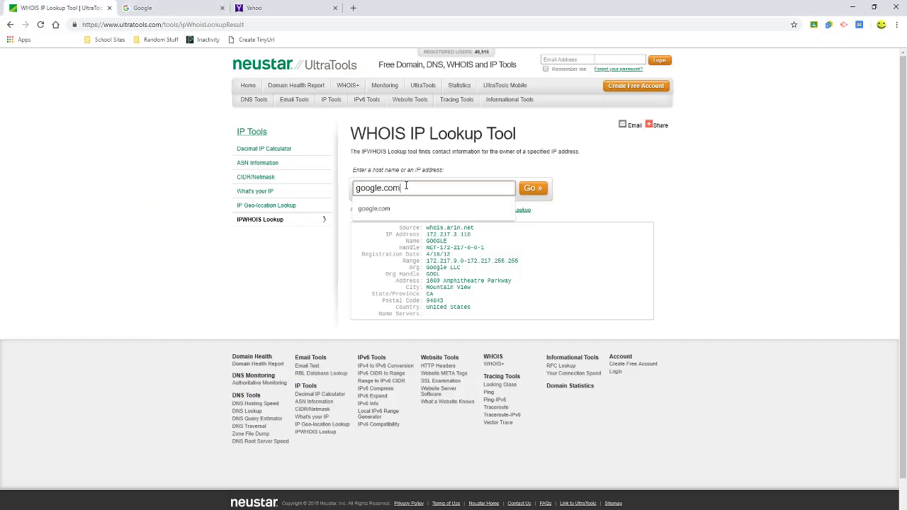
{"action": "left_click", "coordinate": [659, 191]}
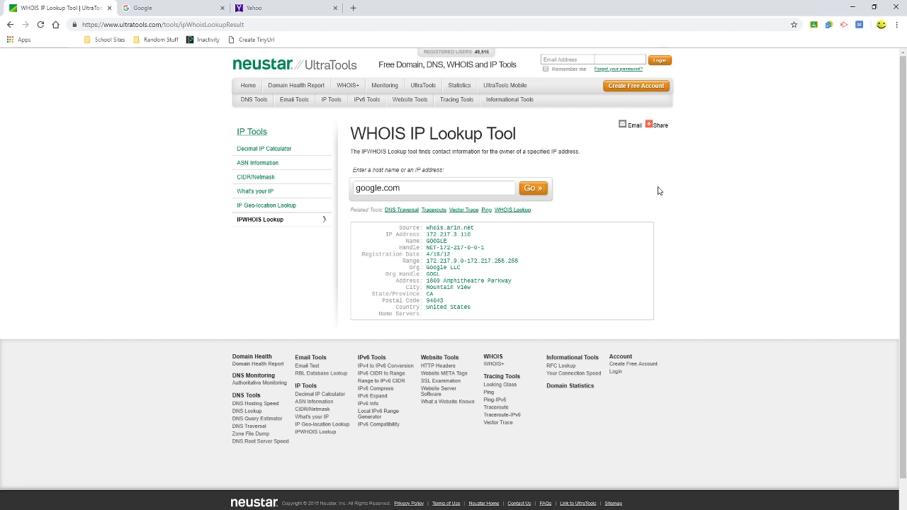
{"action": "left_click", "coordinate": [509, 188]}
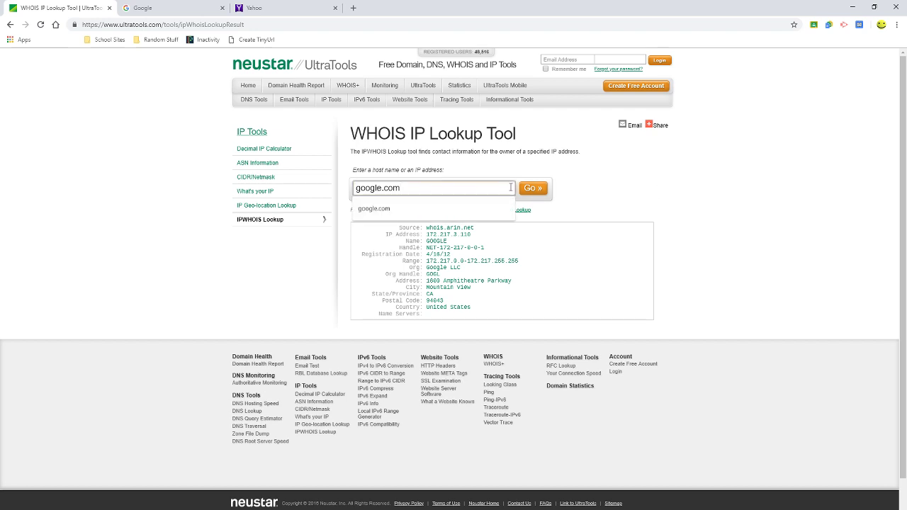
{"action": "key", "text": "ctrl+a"}
{"action": "type", "text": "youtube.com"}
{"action": "key", "text": "Return"}
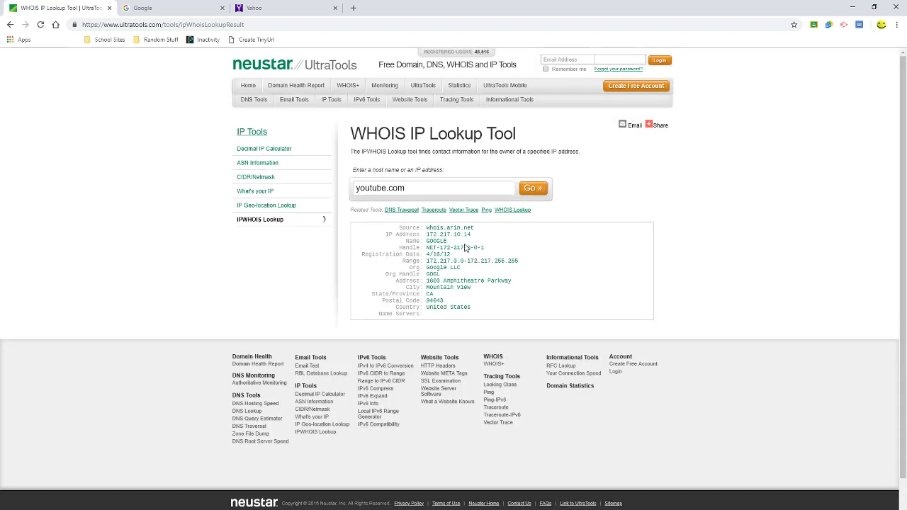
{"action": "left_click_drag", "start_coordinate": [471, 234], "coordinate": [427, 234]}
{"action": "key", "text": "ctrl+c"}
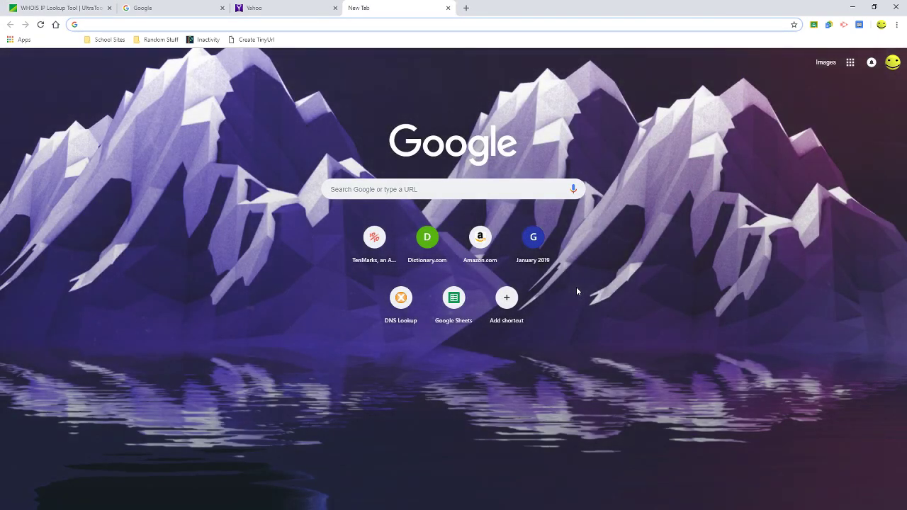
Load the site at 172.217.10.14, then close that tab to return to the WHOIS results.
{"action": "key", "text": "ctrl+v"}
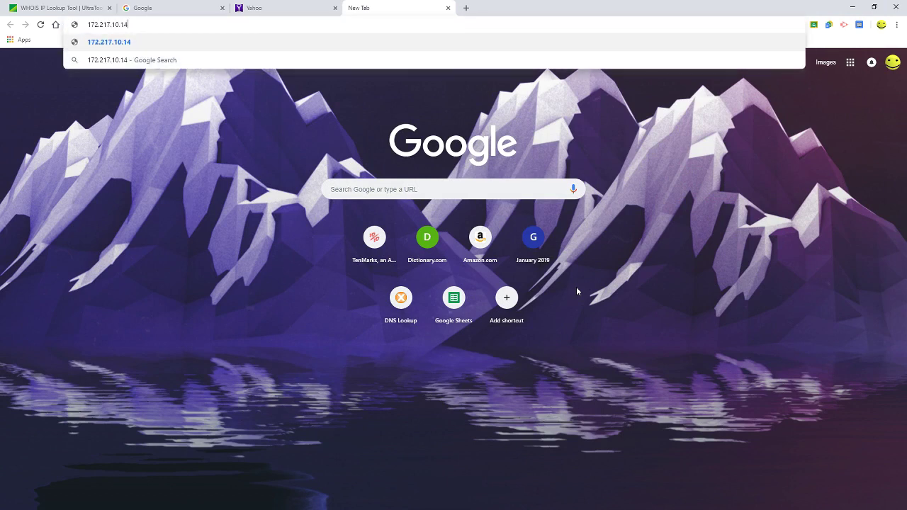
{"action": "key", "text": "Return"}
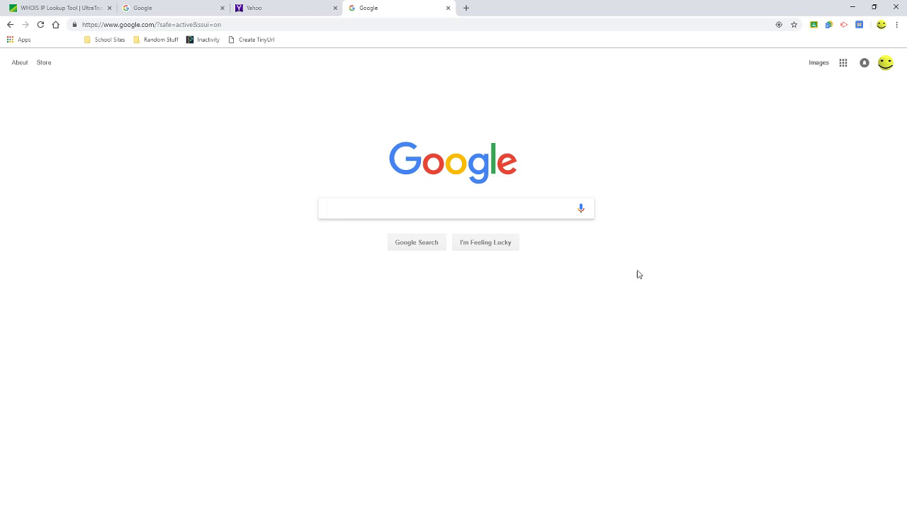
{"action": "middle_click", "coordinate": [340, 6]}
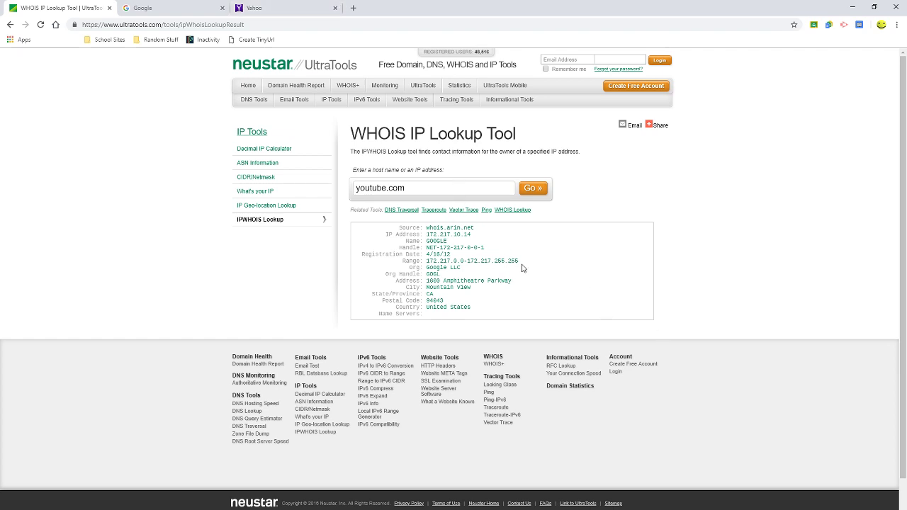
Copy 172.217.10.14 again, open it in a new tab, check the address, and close it.
{"action": "left_click_drag", "start_coordinate": [472, 234], "coordinate": [426, 234]}
{"action": "key", "text": "ctrl+c"}
{"action": "key", "text": "ctrl+t"}
{"action": "key", "text": "ctrl+v"}
{"action": "key", "text": "Return"}
{"action": "left_click_drag", "start_coordinate": [168, 24], "coordinate": [138, 25]}
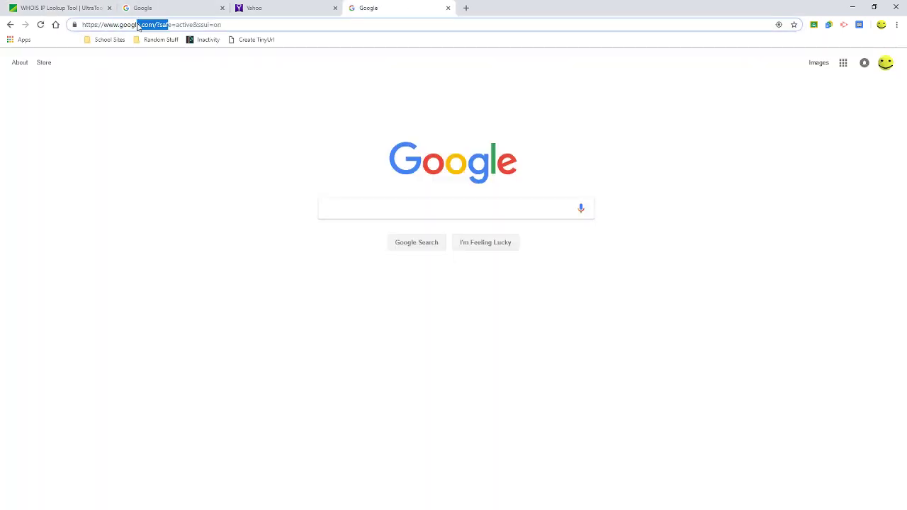
{"action": "left_click", "coordinate": [235, 172]}
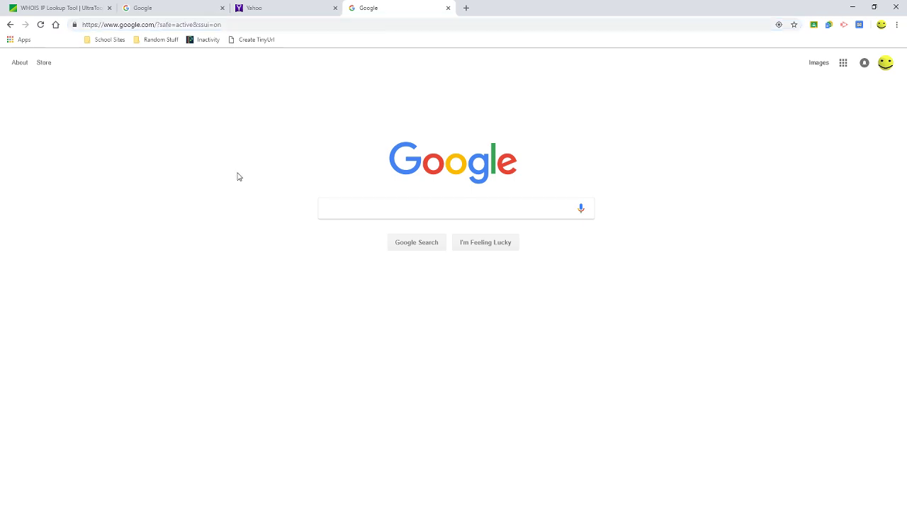
{"action": "key", "text": "ctrl+w"}
Select 'com' in the WHOIS host name field and dismiss its editing menu.
{"action": "double_click", "coordinate": [391, 190]}
{"action": "right_click", "coordinate": [341, 187]}
{"action": "left_click", "coordinate": [671, 183]}
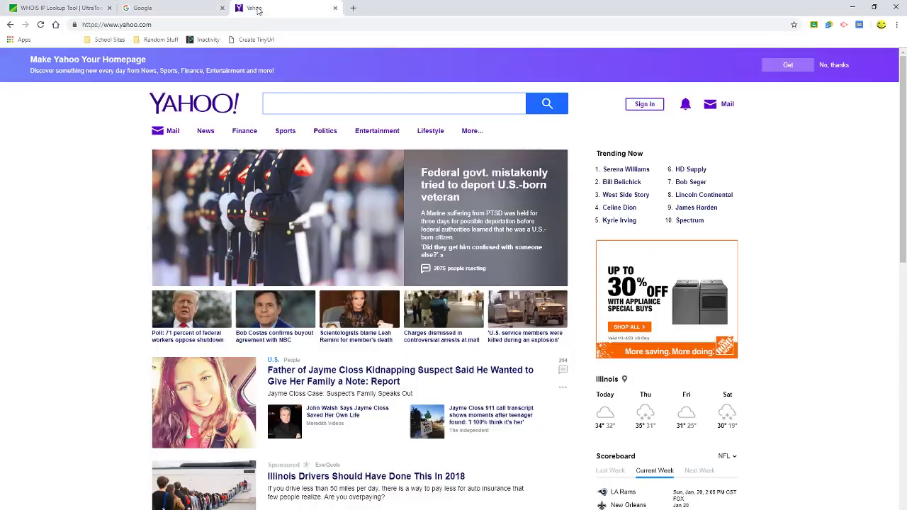
Return to the WHOIS tab, look up yahoo.com, and select its first IP 72.30.35.10.
{"action": "key", "text": "ctrl+1"}
{"action": "left_click", "coordinate": [422, 187]}
{"action": "key", "text": "ctrl+a"}
{"action": "type", "text": "yahoo.com"}
{"action": "key", "text": "Return"}
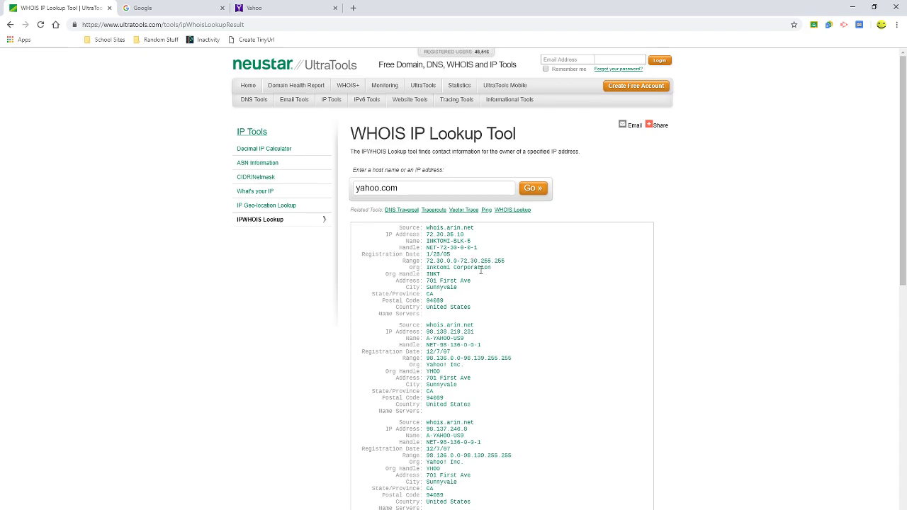
{"action": "scroll", "coordinate": [496, 280], "scroll_direction": "down", "scroll_amount": 5}
{"action": "scroll", "coordinate": [507, 277], "scroll_direction": "up", "scroll_amount": 4}
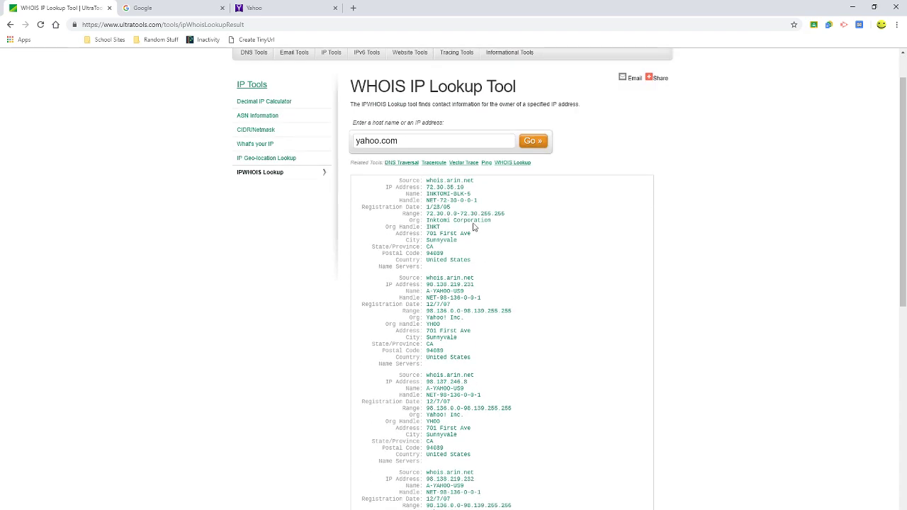
{"action": "scroll", "coordinate": [439, 247], "scroll_direction": "down", "scroll_amount": 8}
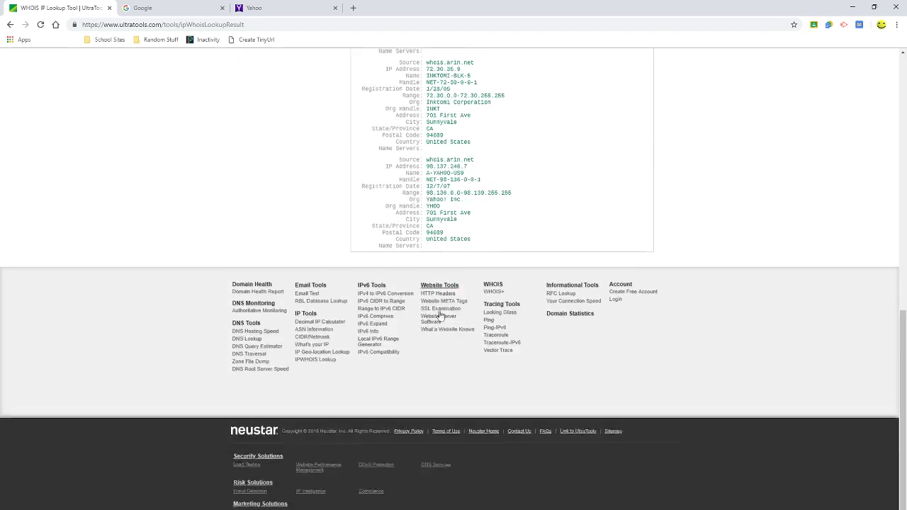
{"action": "scroll", "coordinate": [448, 324], "scroll_direction": "up", "scroll_amount": 9}
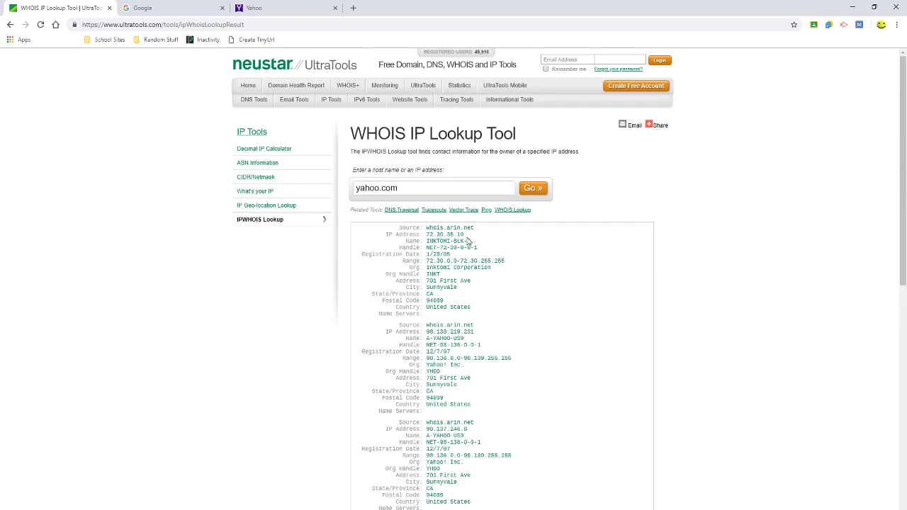
{"action": "left_click_drag", "start_coordinate": [466, 235], "coordinate": [423, 235]}
Open 72.30.35.10 in a new tab to load Yahoo, check its address, then close it.
{"action": "key", "text": "ctrl+c"}
{"action": "key", "text": "ctrl+t"}
{"action": "key", "text": "ctrl+v"}
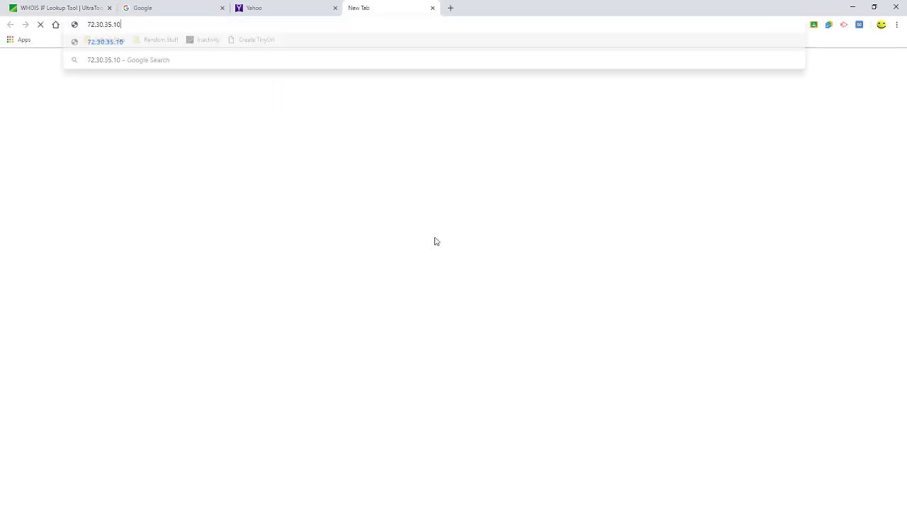
{"action": "key", "text": "Return"}
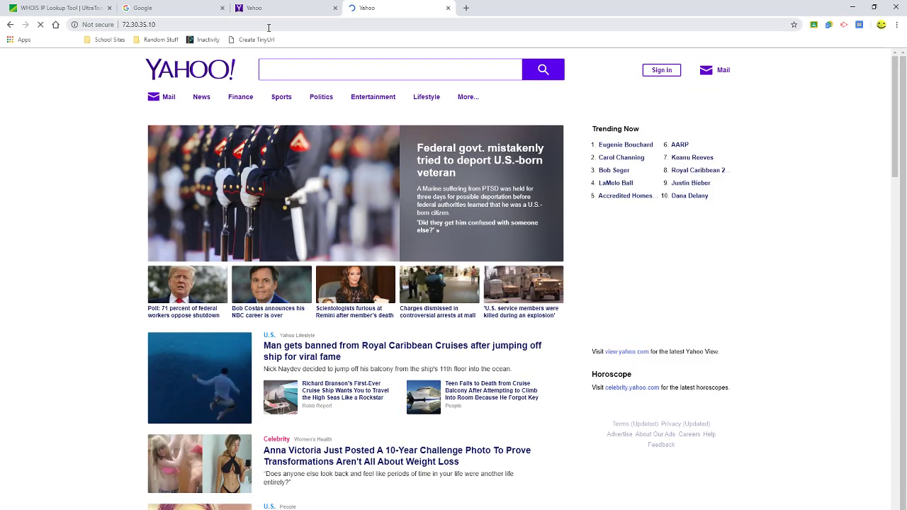
{"action": "left_click", "coordinate": [220, 26]}
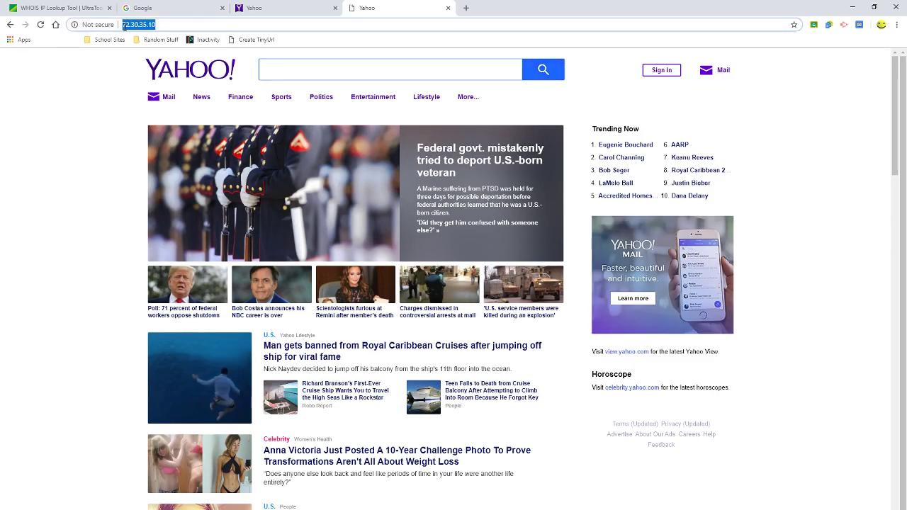
{"action": "left_click", "coordinate": [149, 26]}
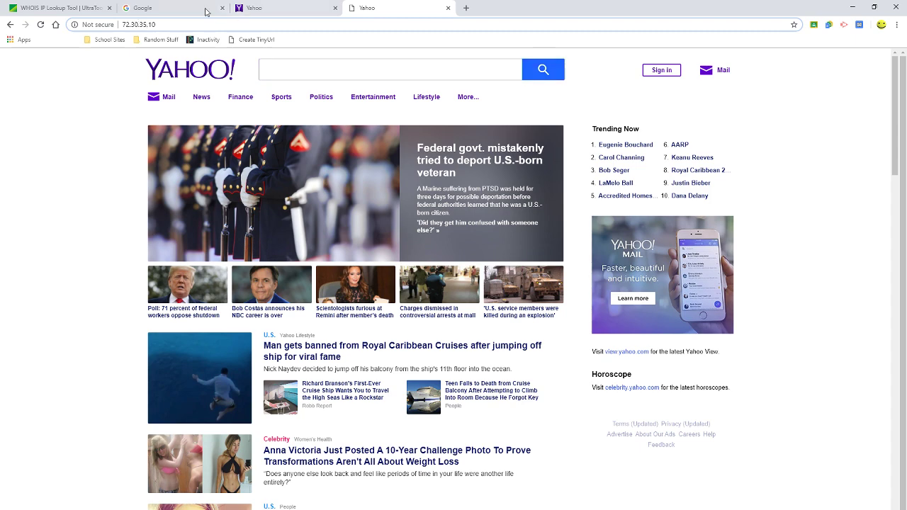
{"action": "double_click", "coordinate": [157, 28]}
{"action": "left_click", "coordinate": [169, 24]}
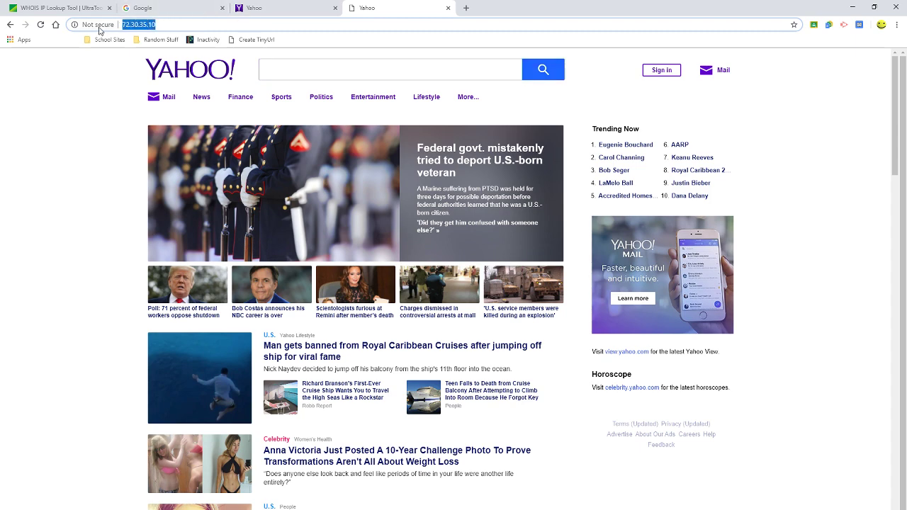
{"action": "key", "text": "ctrl+w"}
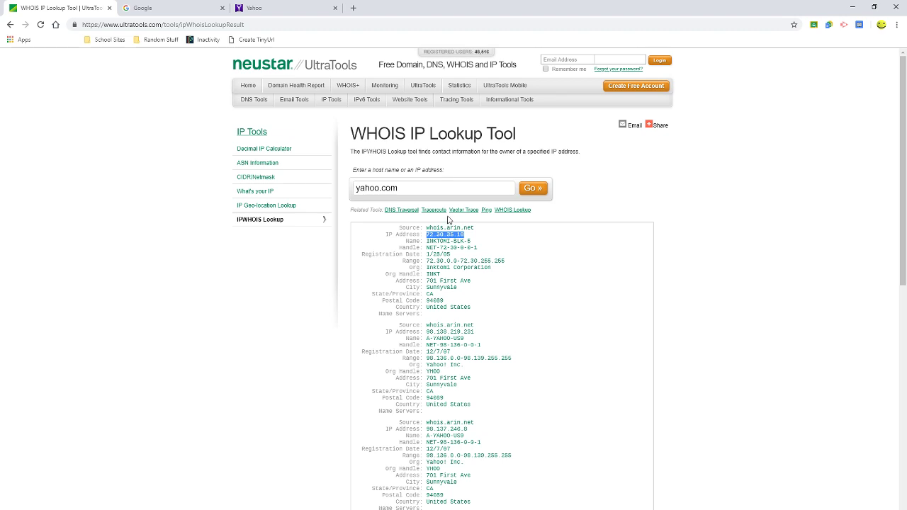
Close the WHOIS lookup tab and run a Google search for 'urban dictionary'.
{"action": "key", "text": "ctrl+w"}
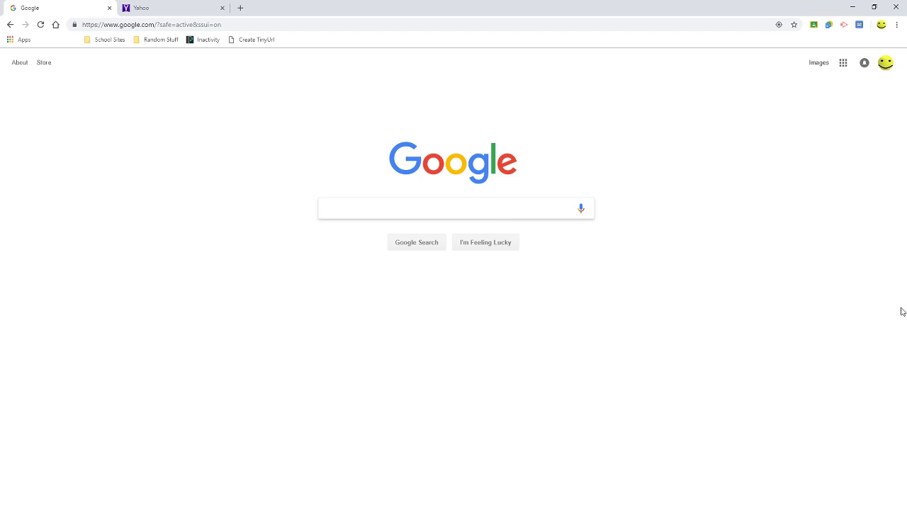
{"action": "type", "text": "urban d"}
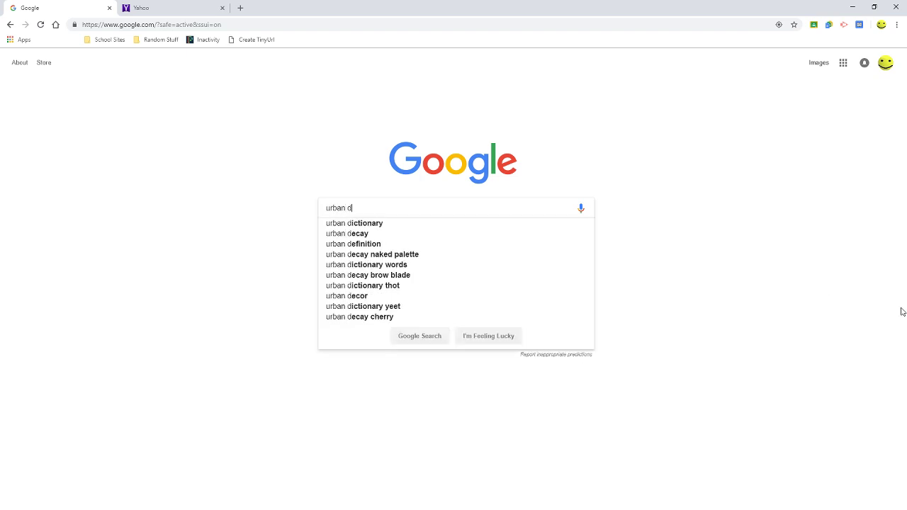
{"action": "type", "text": "ictionary"}
{"action": "key", "text": "Return"}
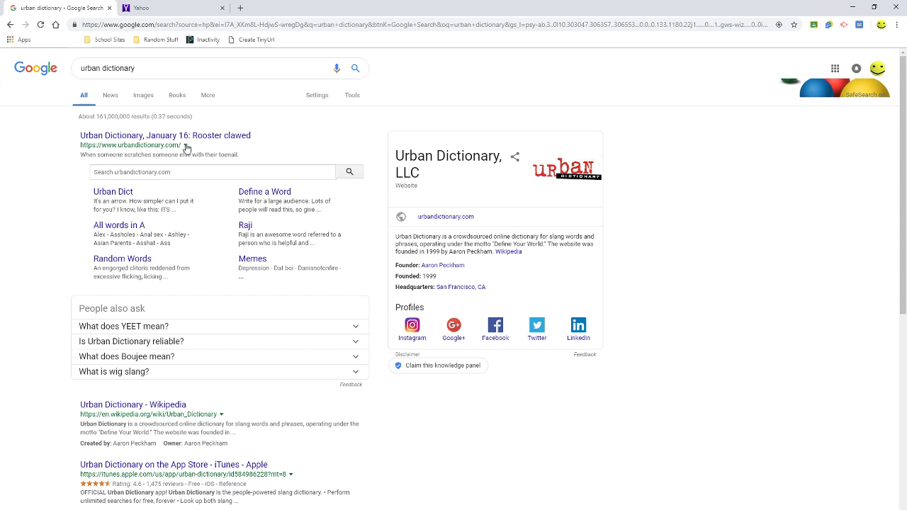
View Google's cached copy of urbandictionary.com and follow its link to the live Trendetarian definition.
{"action": "left_click", "coordinate": [185, 145]}
{"action": "left_click", "coordinate": [205, 157]}
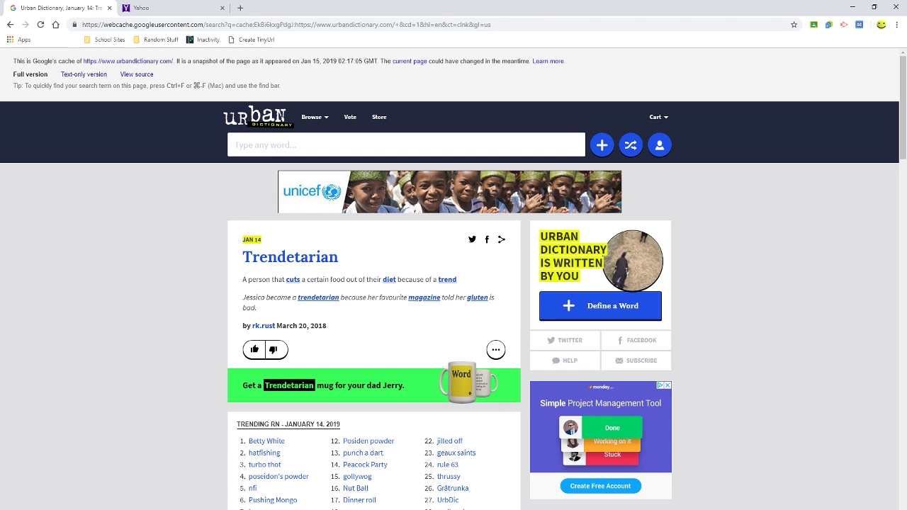
{"action": "scroll", "coordinate": [756, 385], "scroll_direction": "down", "scroll_amount": 14}
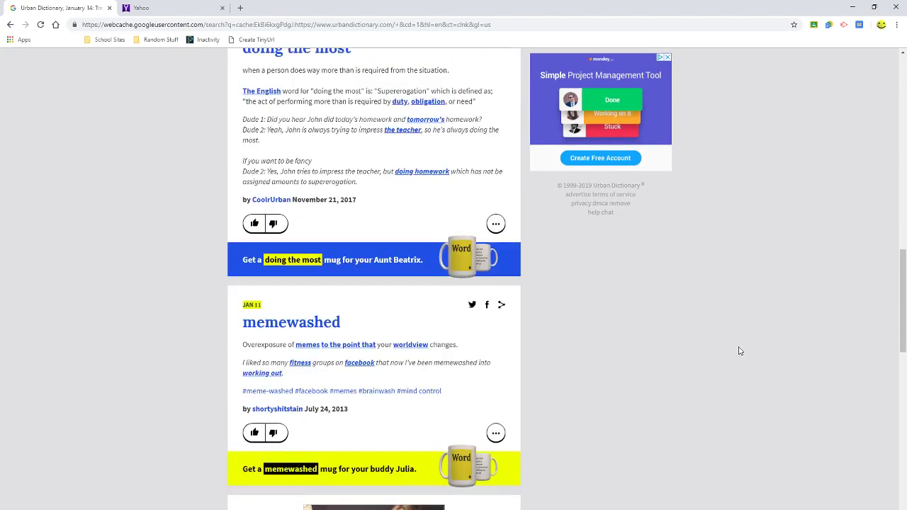
{"action": "scroll", "coordinate": [739, 350], "scroll_direction": "up", "scroll_amount": 8}
{"action": "scroll", "coordinate": [737, 342], "scroll_direction": "up", "scroll_amount": 6}
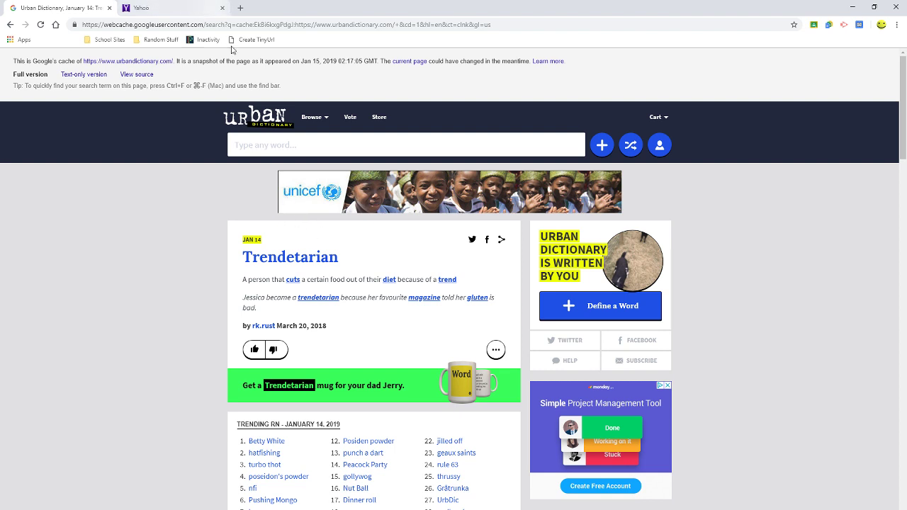
{"action": "left_click", "coordinate": [306, 263]}
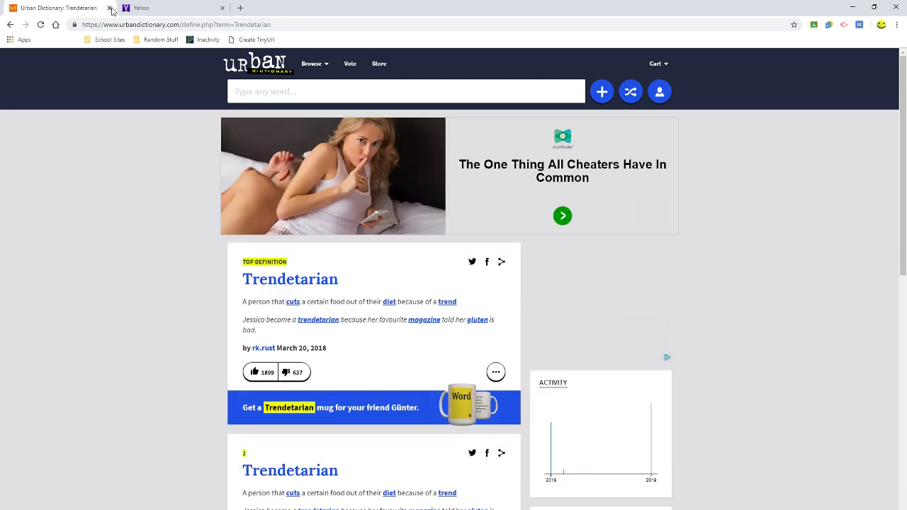
Close the Urban Dictionary tab and enter 'urban dictionary' in the Yahoo search box.
{"action": "left_click", "coordinate": [109, 8]}
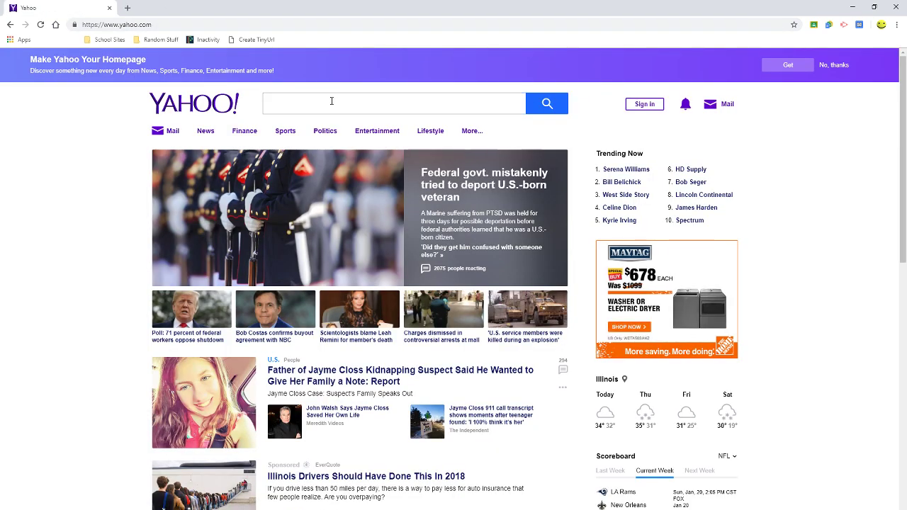
{"action": "type", "text": "urban d"}
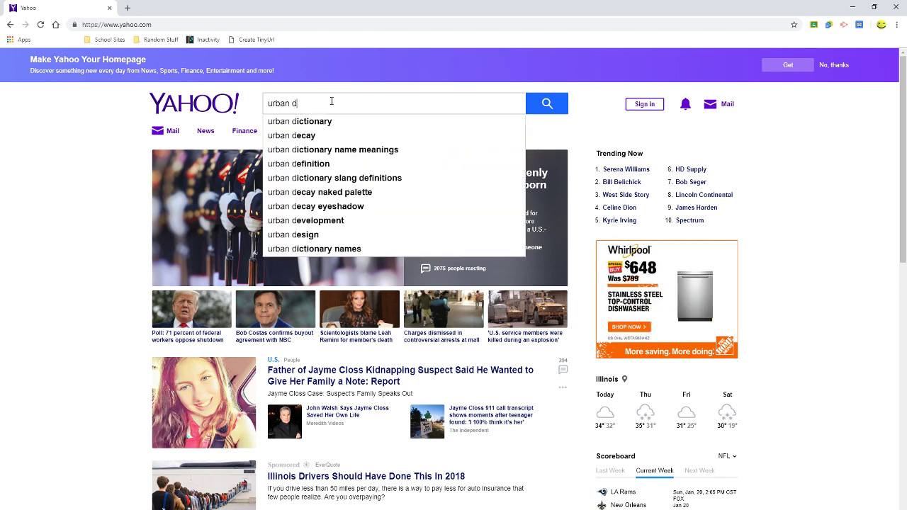
{"action": "type", "text": "ictionary"}
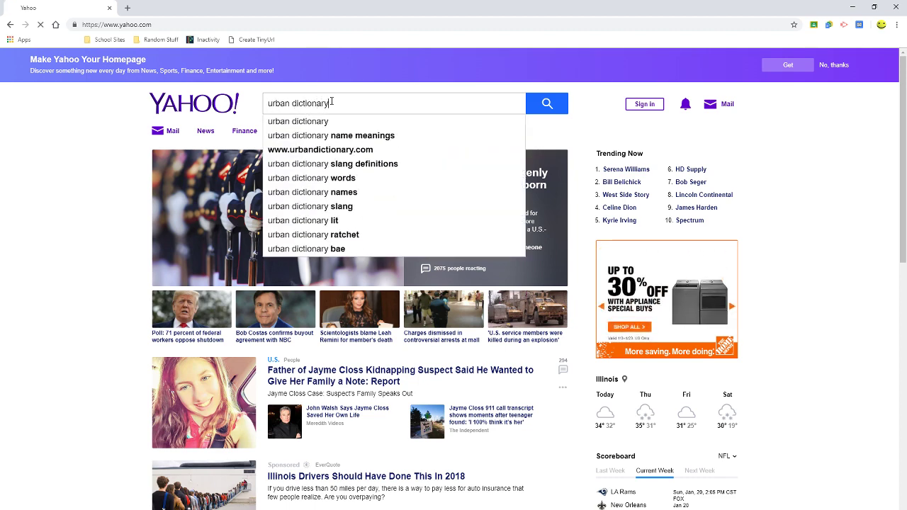
{"action": "key", "text": "Return"}
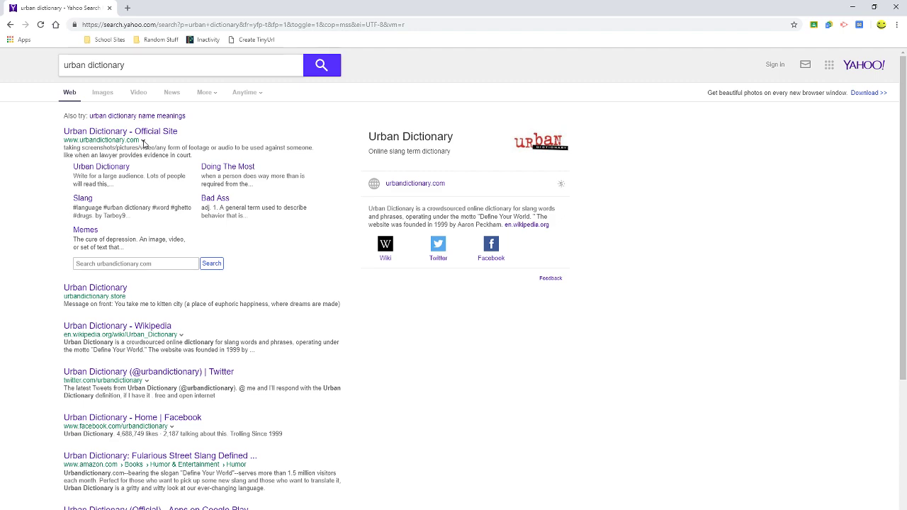
Open Bing's cached snapshot of urbandictionary.com, dated 1/16/2019, from the first search result.
{"action": "left_click", "coordinate": [143, 140]}
{"action": "left_click", "coordinate": [150, 153]}
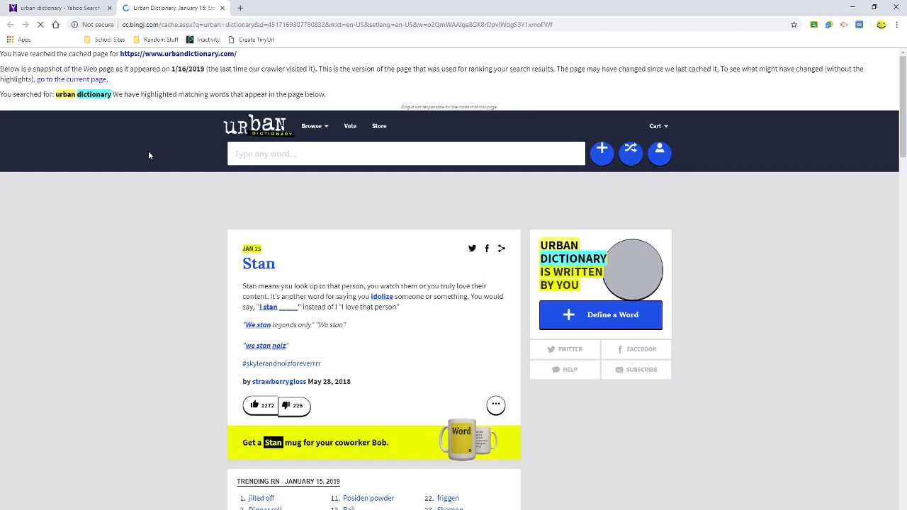
{"action": "scroll", "coordinate": [308, 290], "scroll_direction": "down", "scroll_amount": 7}
{"action": "scroll", "coordinate": [308, 300], "scroll_direction": "up", "scroll_amount": 7}
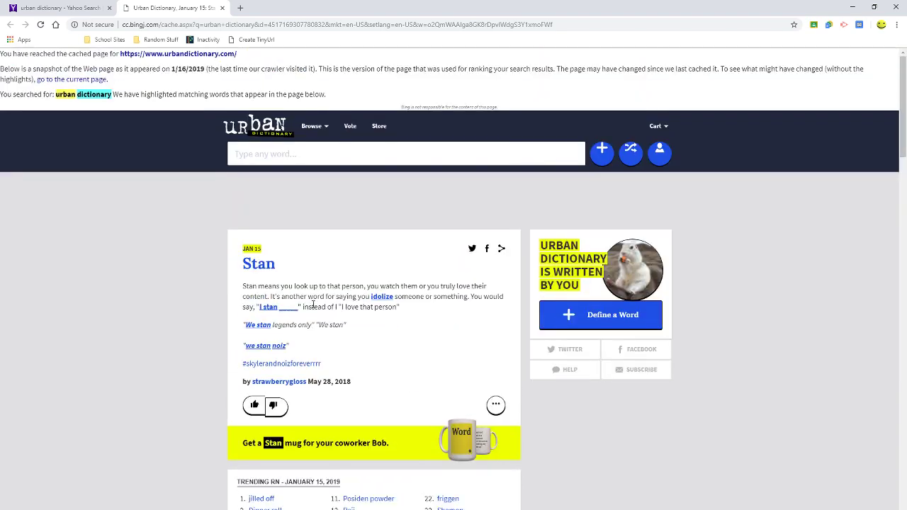
{"action": "scroll", "coordinate": [270, 318], "scroll_direction": "down", "scroll_amount": 4}
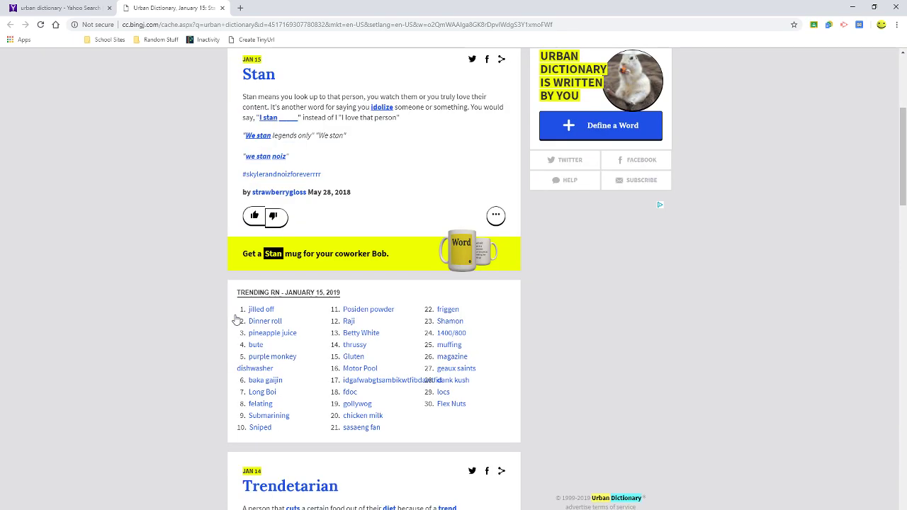
Browse the cached Stan and Trendetarian entries, then flip to the Yahoo results tab and back.
{"action": "scroll", "coordinate": [237, 320], "scroll_direction": "down", "scroll_amount": 1}
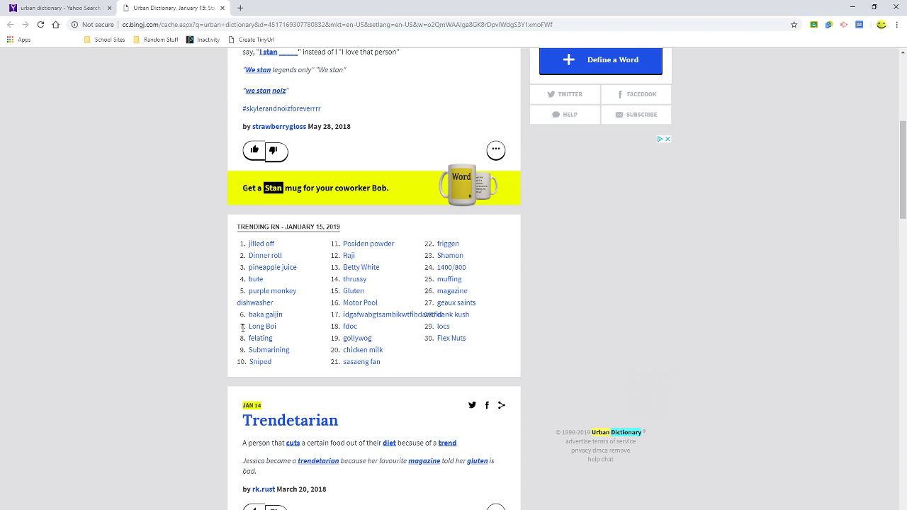
{"action": "scroll", "coordinate": [243, 327], "scroll_direction": "down", "scroll_amount": 1}
{"action": "scroll", "coordinate": [247, 271], "scroll_direction": "up", "scroll_amount": 6}
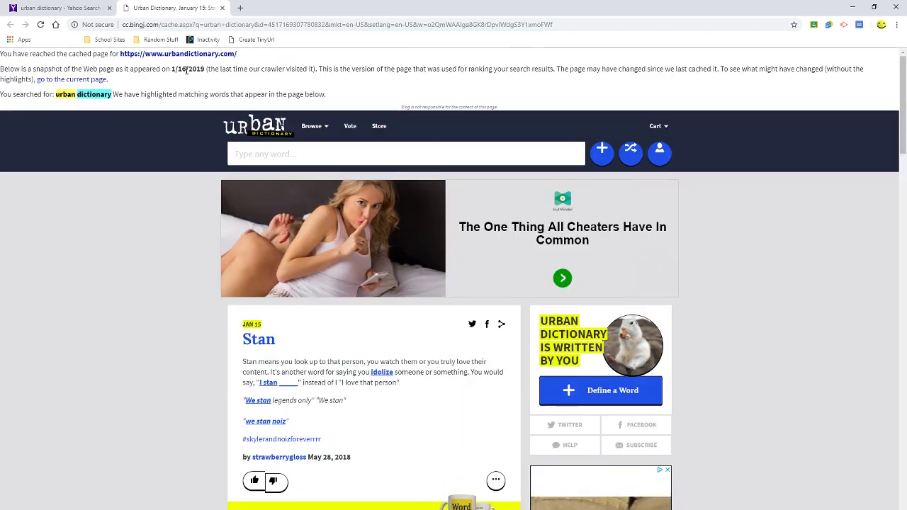
{"action": "scroll", "coordinate": [326, 347], "scroll_direction": "down", "scroll_amount": 2}
{"action": "scroll", "coordinate": [326, 347], "scroll_direction": "down", "scroll_amount": 4}
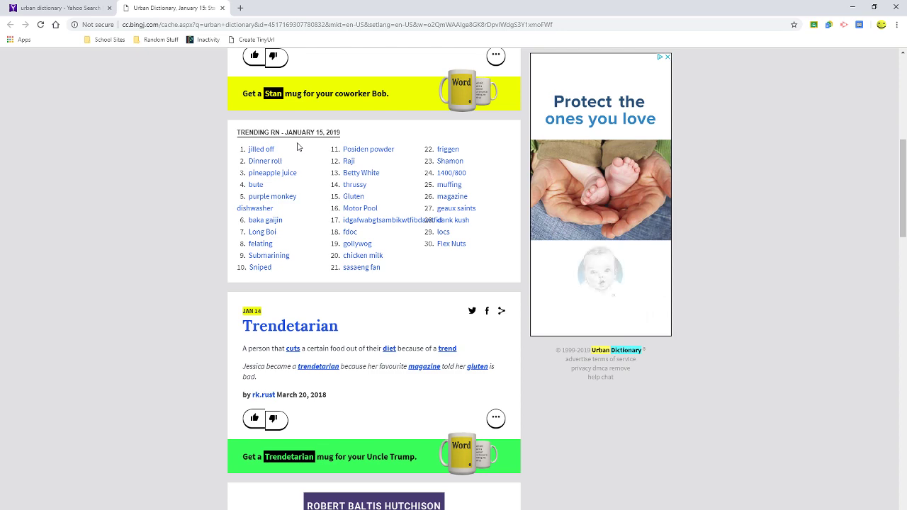
{"action": "key", "text": "ctrl+shift+Tab"}
{"action": "key", "text": "ctrl+Tab"}
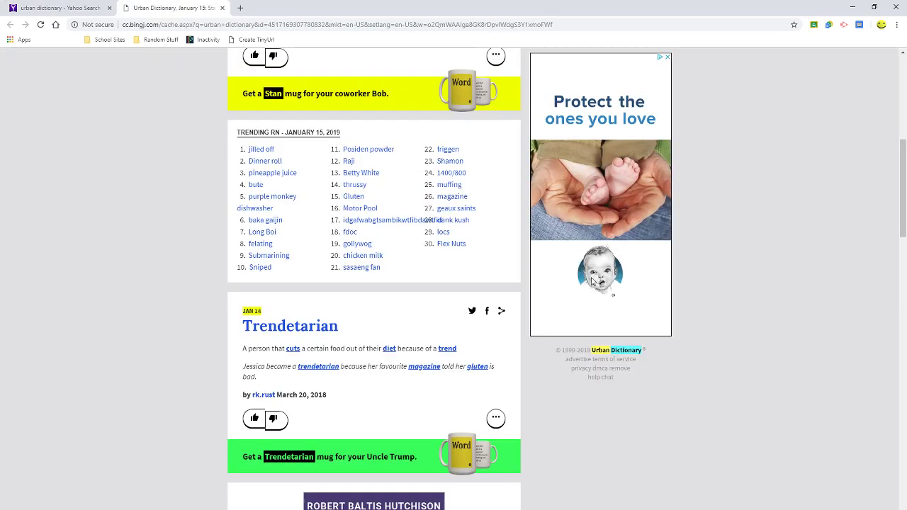